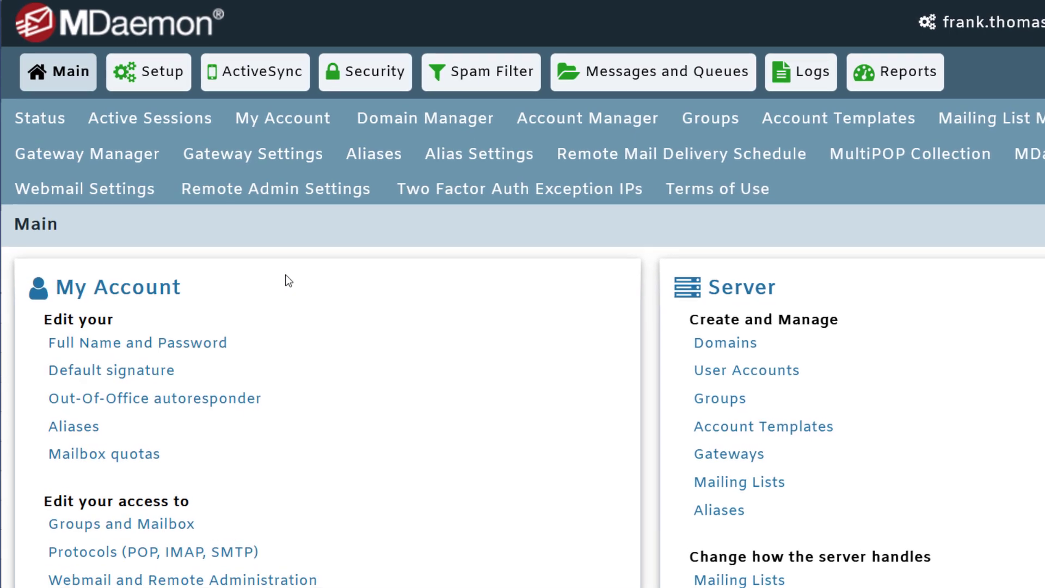
Open the server Delivery settings to view default smart host 192.168.100.12 with SMTP authentication
{"action": "left_click", "coordinate": [162, 76]}
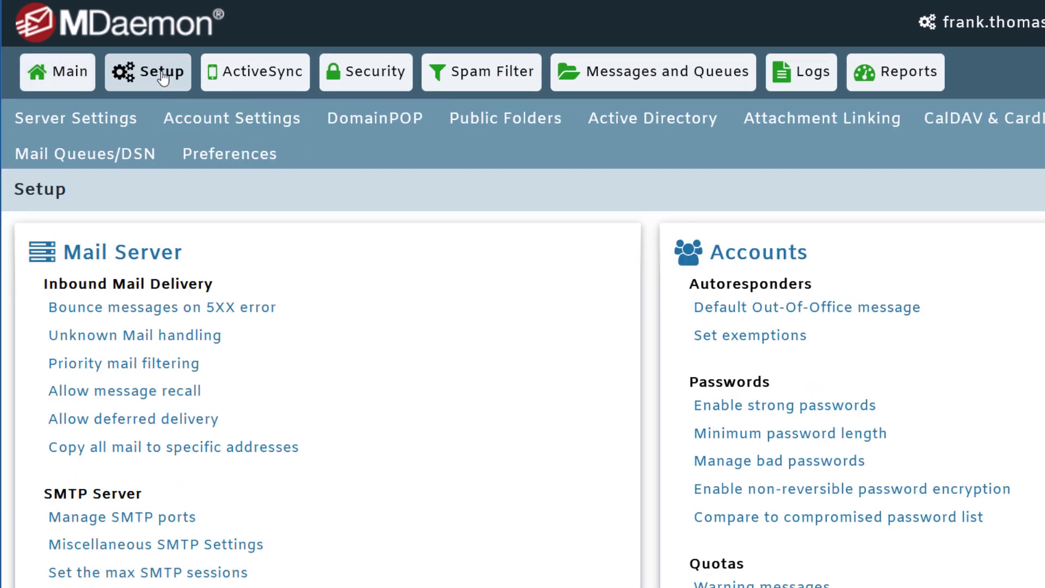
{"action": "left_click", "coordinate": [106, 121]}
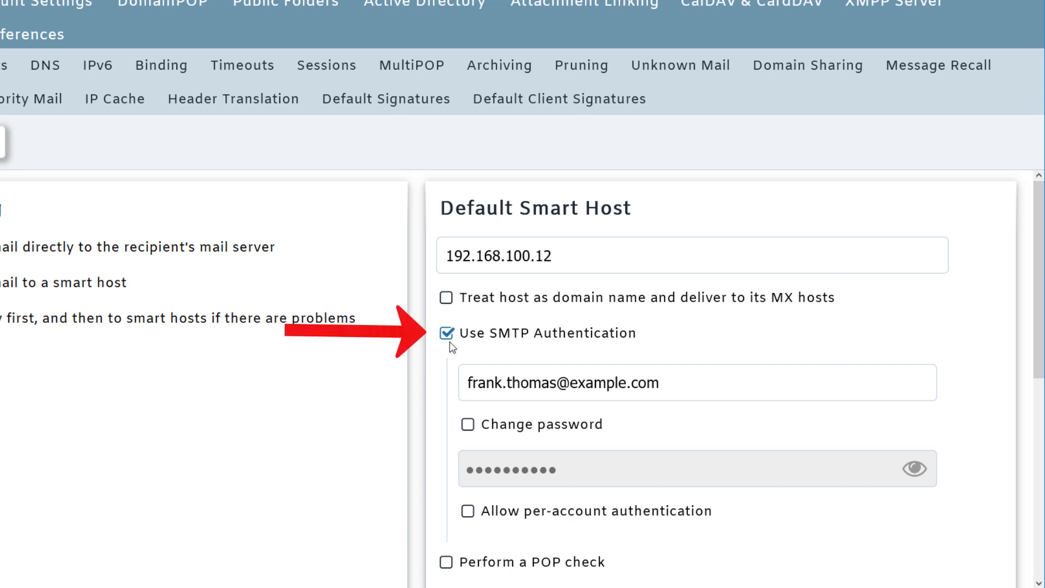
Scroll down through the server Delivery settings page
{"action": "scroll", "coordinate": [447, 343], "scroll_direction": "down", "scroll_amount": 2}
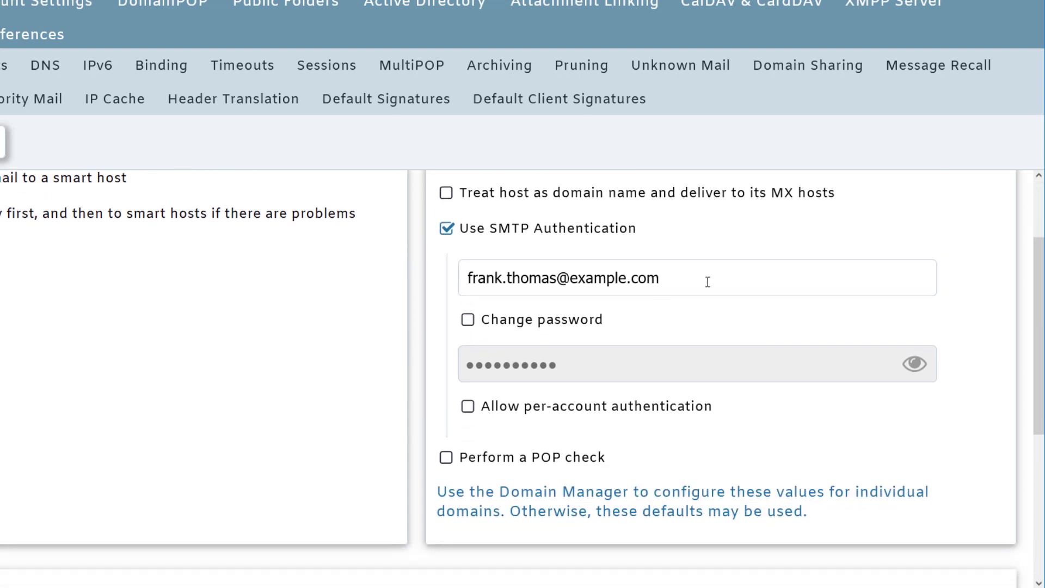
{"action": "scroll", "coordinate": [708, 281], "scroll_direction": "down", "scroll_amount": 2}
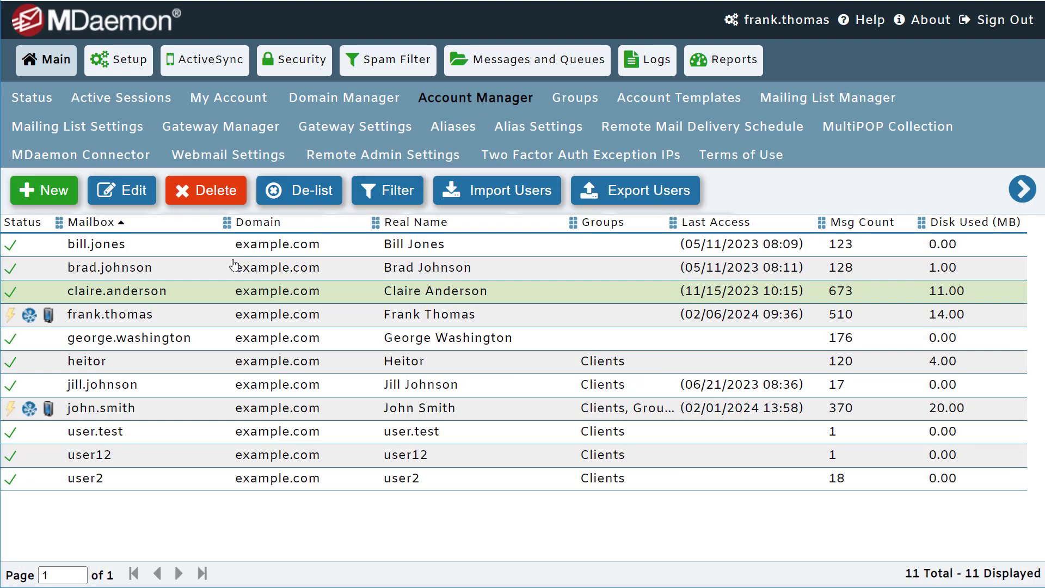
In a user account's Mail Services, enter the user's e-mail as smart host sign-in, plus the password
{"action": "double_click", "coordinate": [188, 278]}
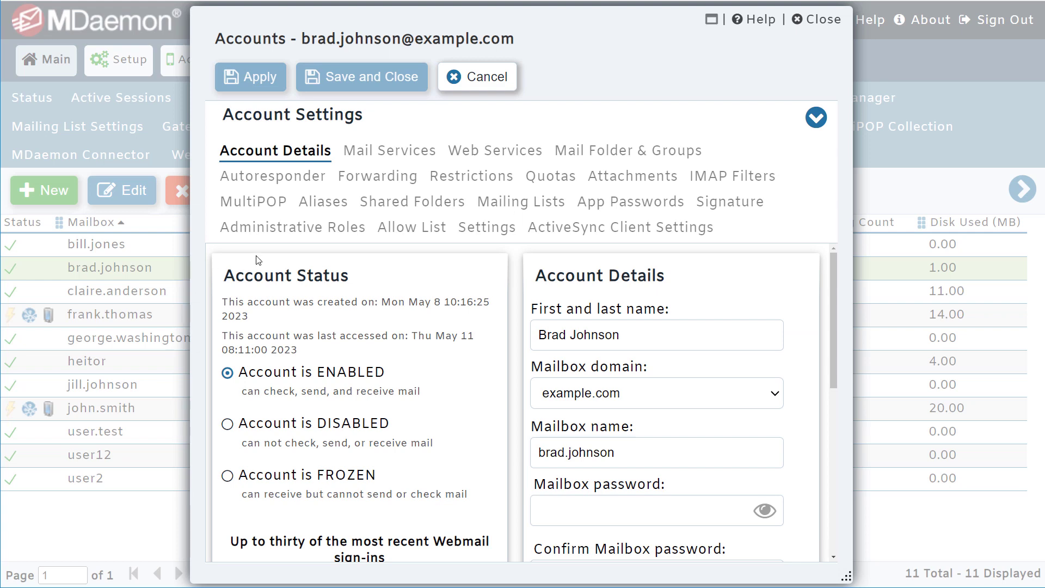
{"action": "left_click", "coordinate": [414, 161]}
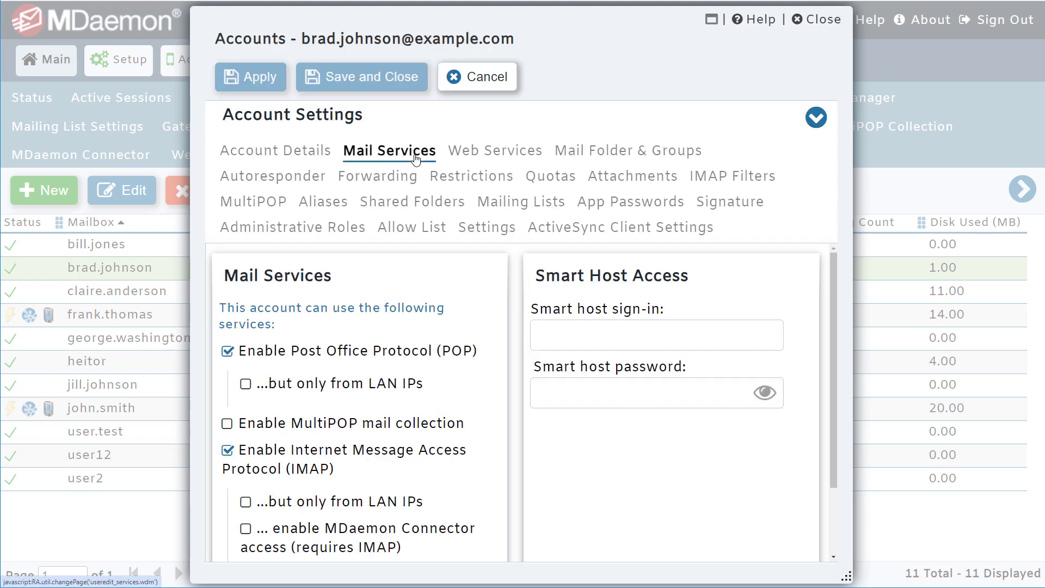
{"action": "left_click", "coordinate": [674, 341]}
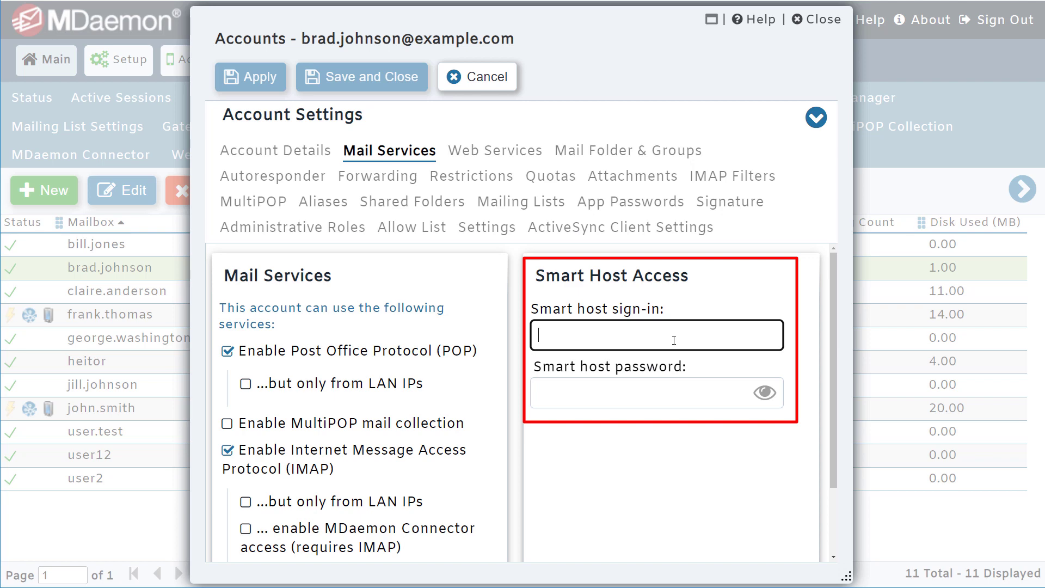
{"action": "type", "text": "brad.johnson@example.com"}
{"action": "key", "text": "Tab"}
{"action": "type", "text": "**********"}
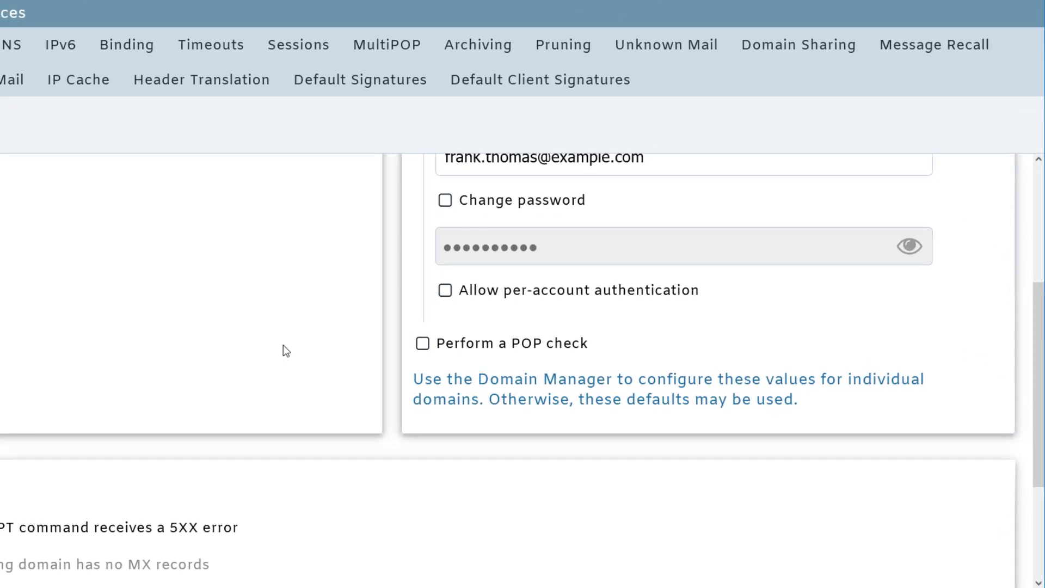
Enable the POP check before sending and enter mail.example.org as the POP host
{"action": "left_click", "coordinate": [423, 344]}
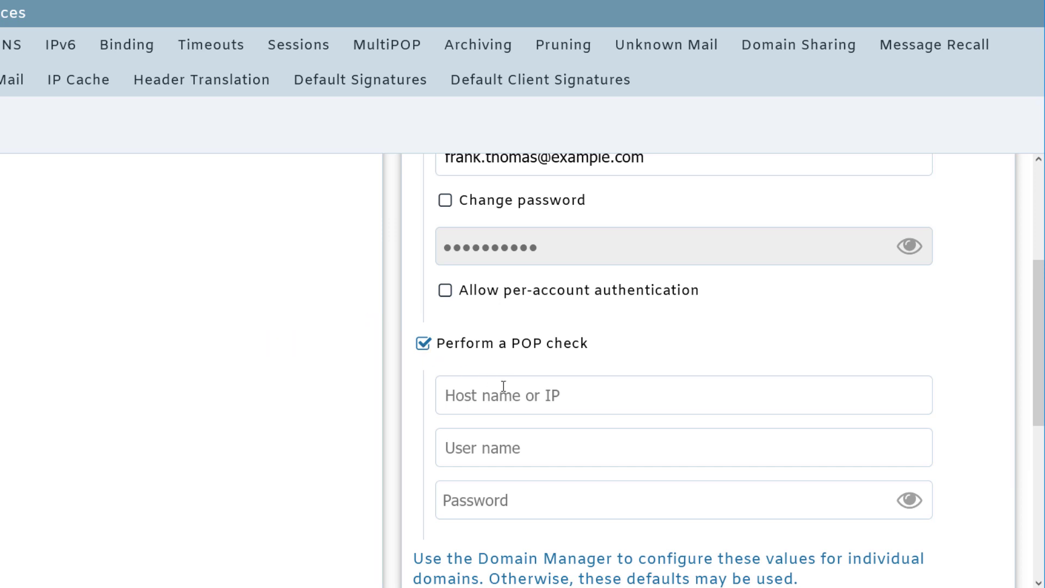
{"action": "left_click", "coordinate": [545, 406]}
{"action": "type", "text": "mail.example.org"}
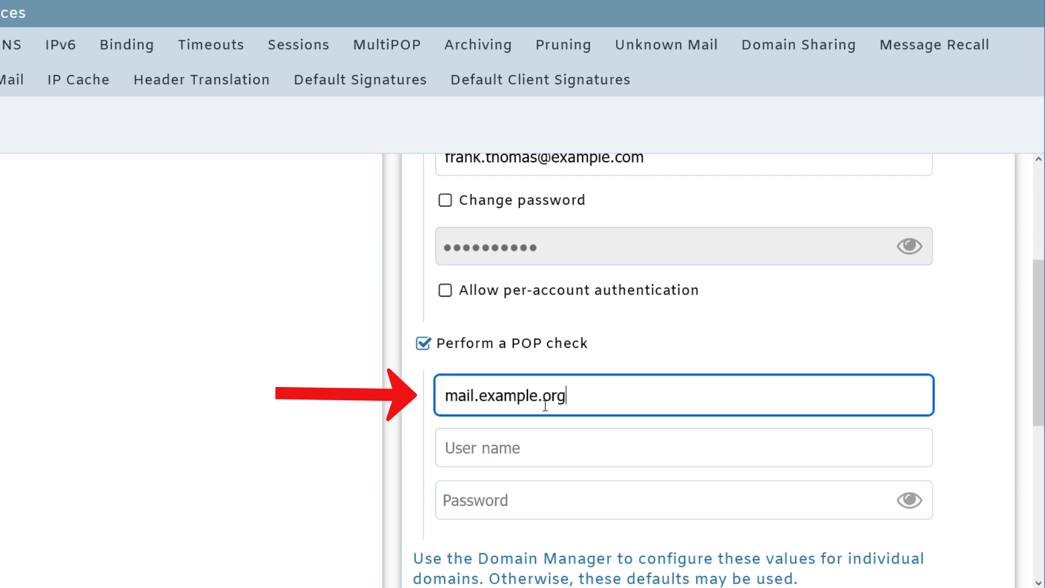
{"action": "key", "text": "Tab"}
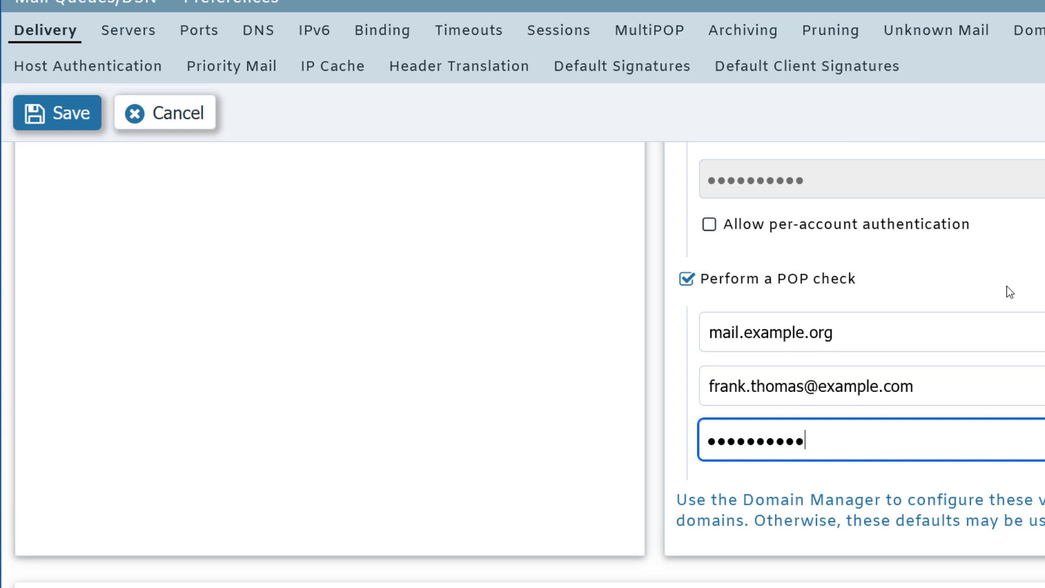
Enable aborting delivery when the SMTP RCPT command receives a 5XX error
{"action": "scroll", "coordinate": [1008, 286], "scroll_direction": "down", "scroll_amount": 5}
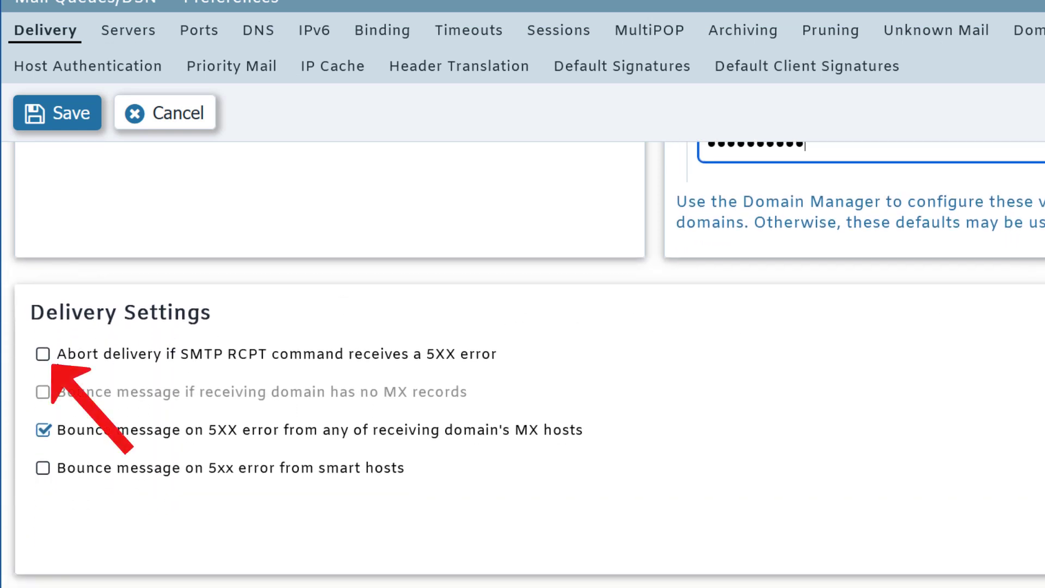
{"action": "left_click", "coordinate": [45, 360]}
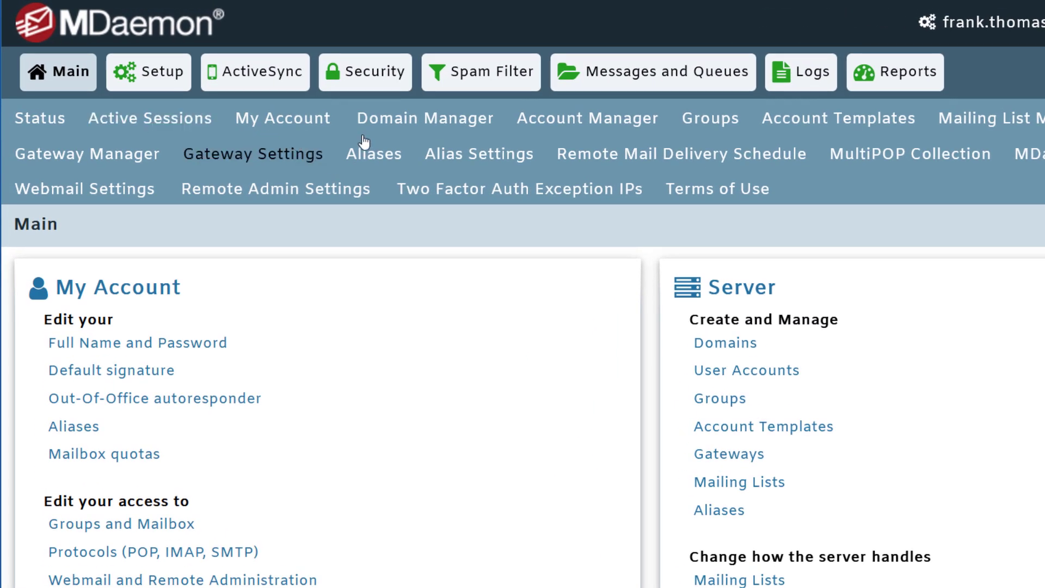
Open the example.com domain's Smart Host settings from the Domain Manager
{"action": "left_click", "coordinate": [417, 124]}
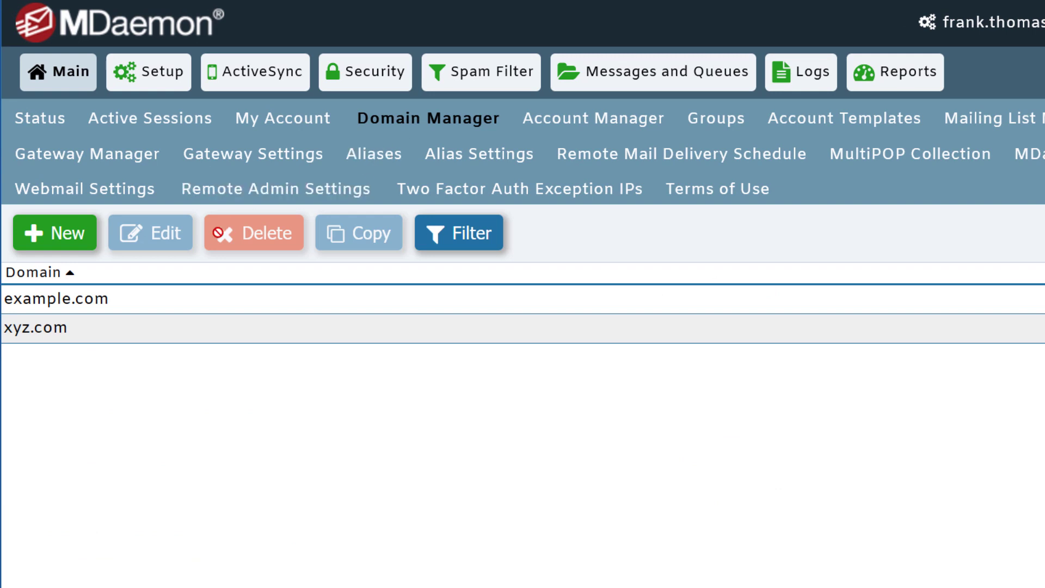
{"action": "left_click", "coordinate": [113, 303]}
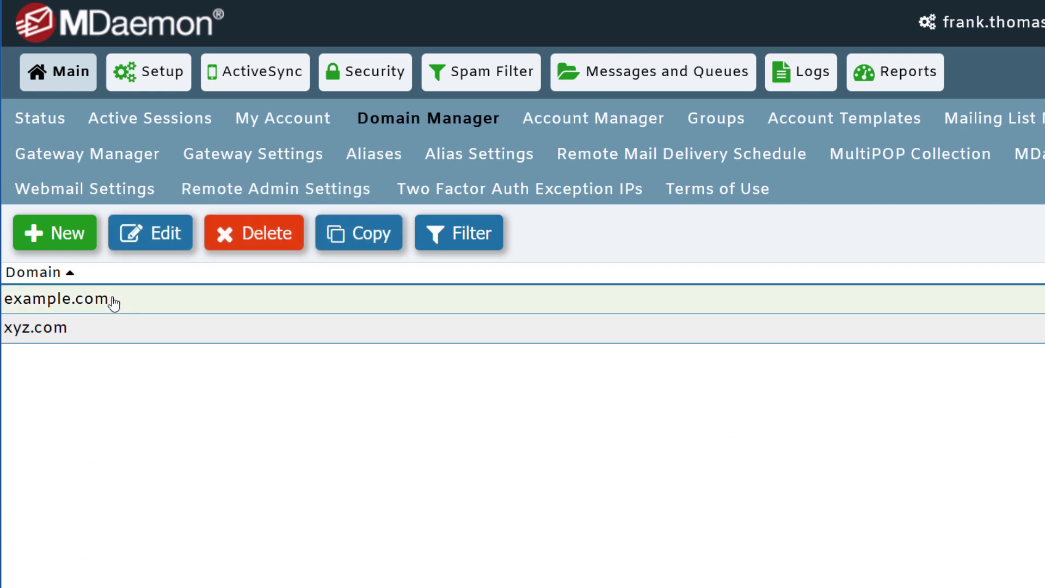
{"action": "left_click", "coordinate": [159, 235]}
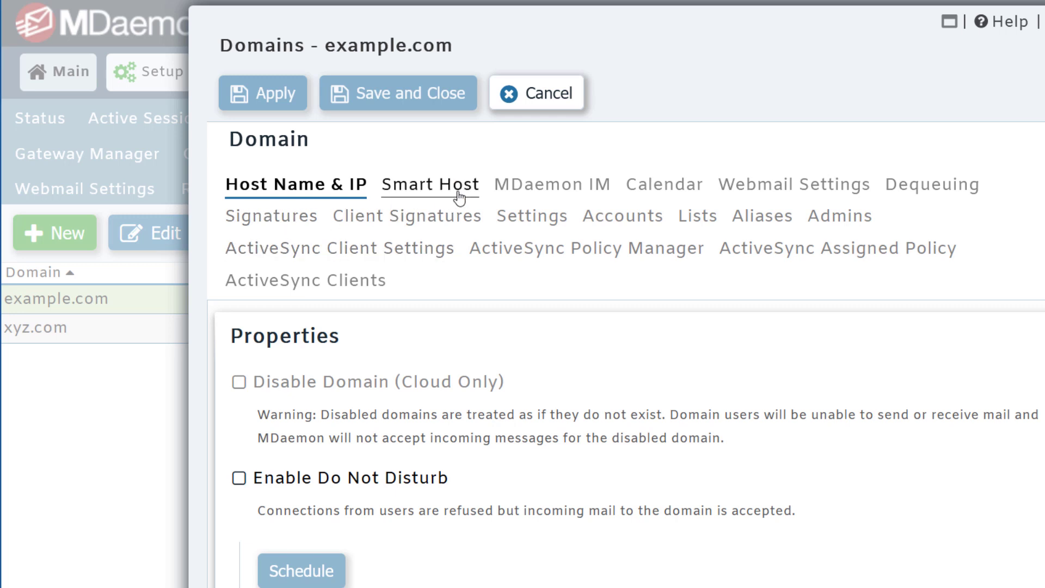
{"action": "left_click", "coordinate": [441, 195]}
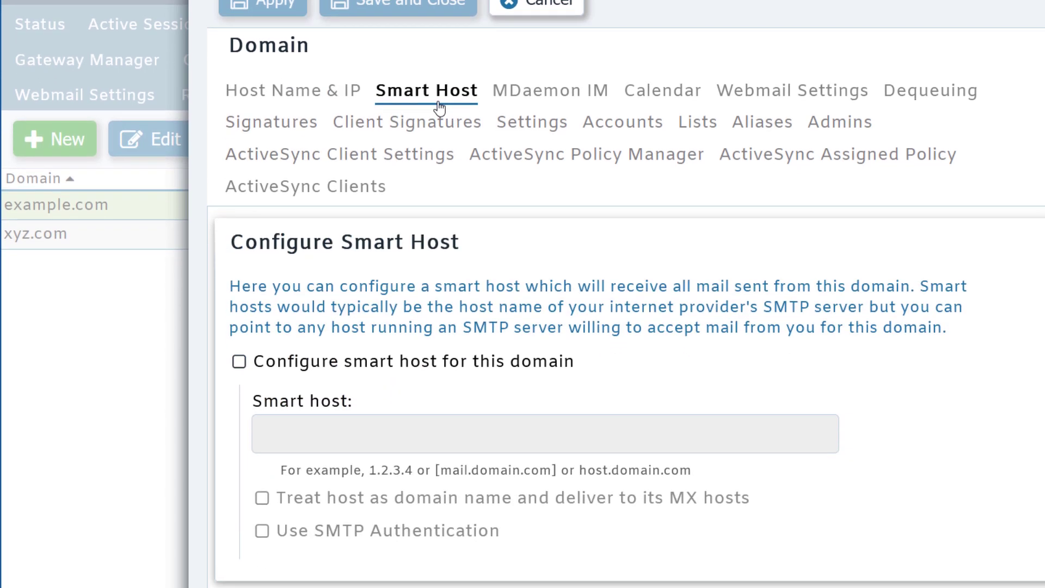
Configure smart host isp.examplecom for example.com and treat it as a domain name for MX delivery
{"action": "left_click", "coordinate": [243, 366]}
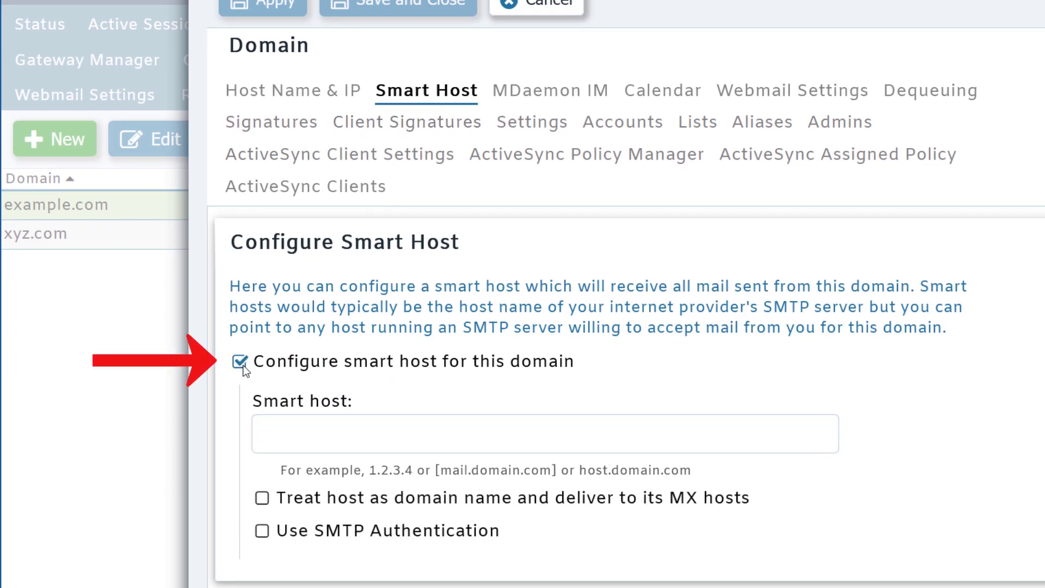
{"action": "left_click", "coordinate": [321, 422]}
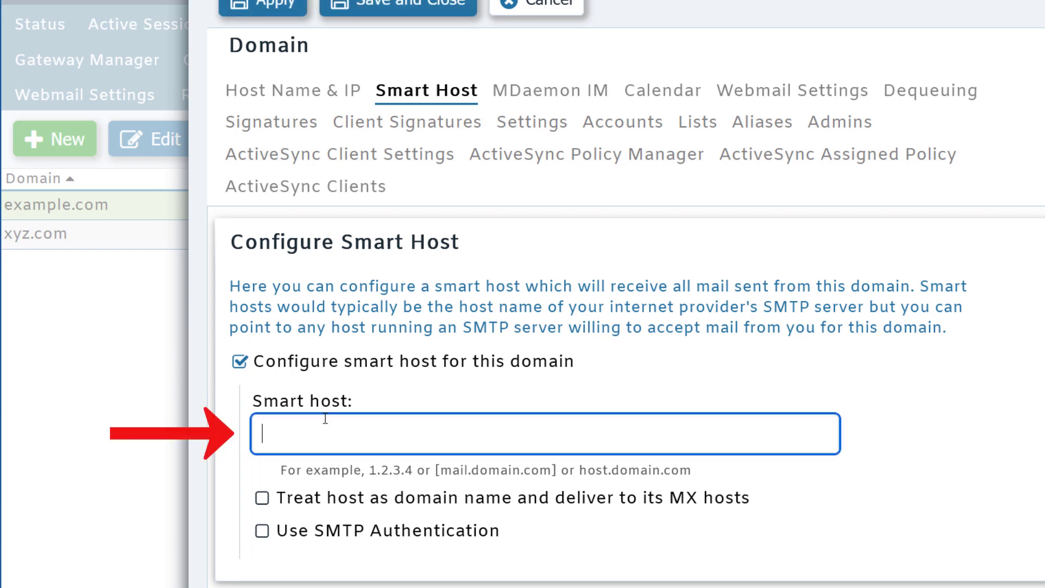
{"action": "type", "text": "isp.examplecom"}
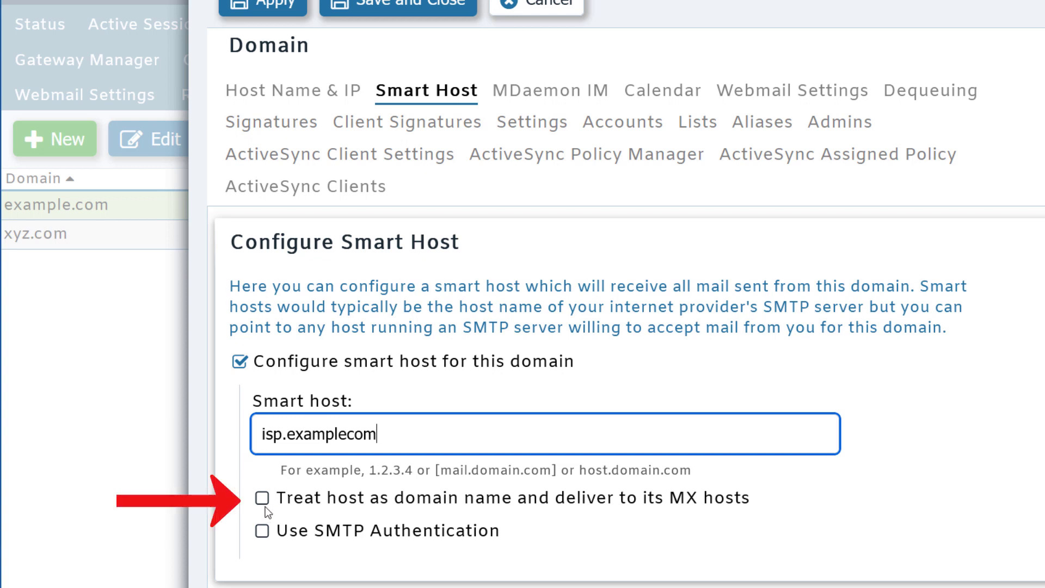
{"action": "left_click", "coordinate": [262, 499]}
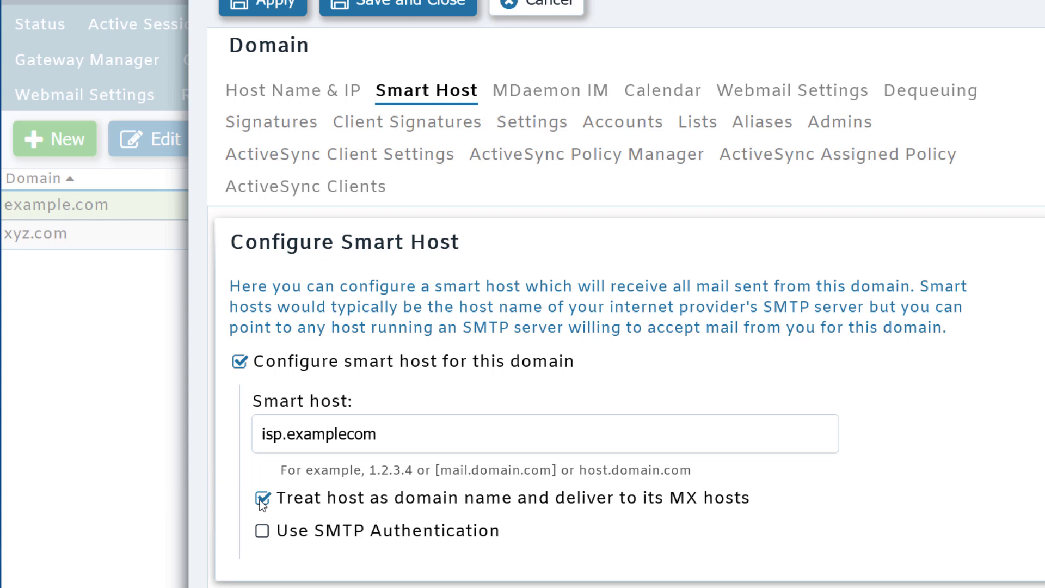
Turn on SMTP authentication for example.com's smart host and select its User name field
{"action": "left_click", "coordinate": [261, 531]}
{"action": "scroll", "coordinate": [260, 534], "scroll_direction": "down", "scroll_amount": 3}
{"action": "left_click", "coordinate": [444, 445]}
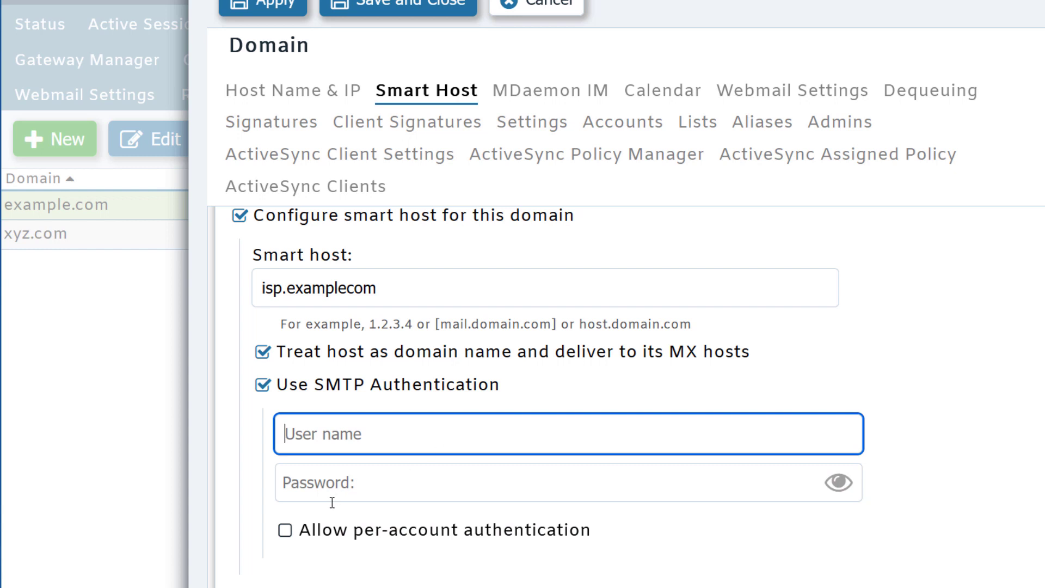
{"action": "left_click", "coordinate": [285, 534]}
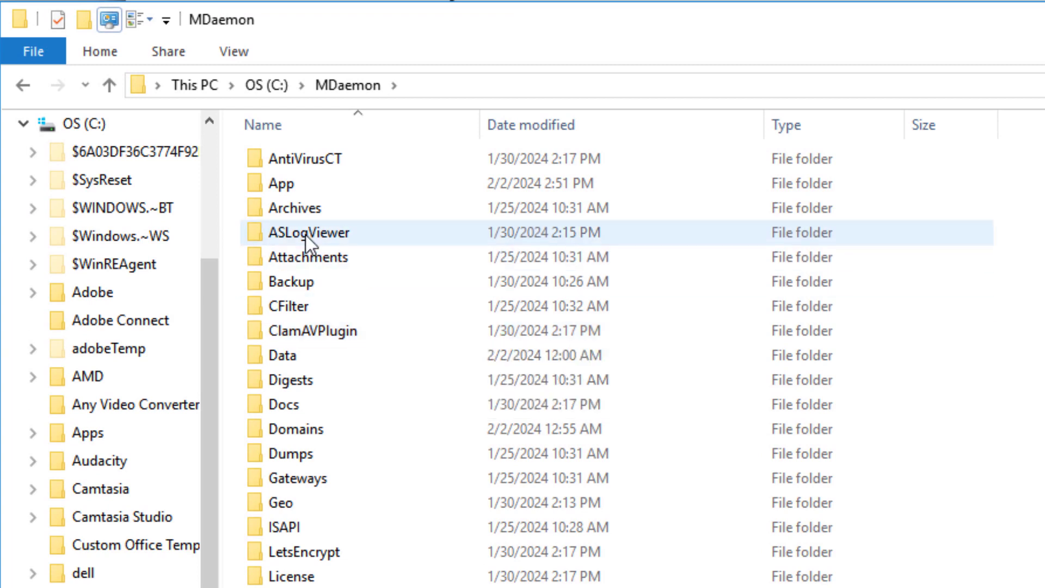
Open C:\MDaemon\App\MDaemon.ini in Notepad and type an [AUTH] header at the top
{"action": "left_click", "coordinate": [289, 190]}
{"action": "double_click", "coordinate": [289, 191]}
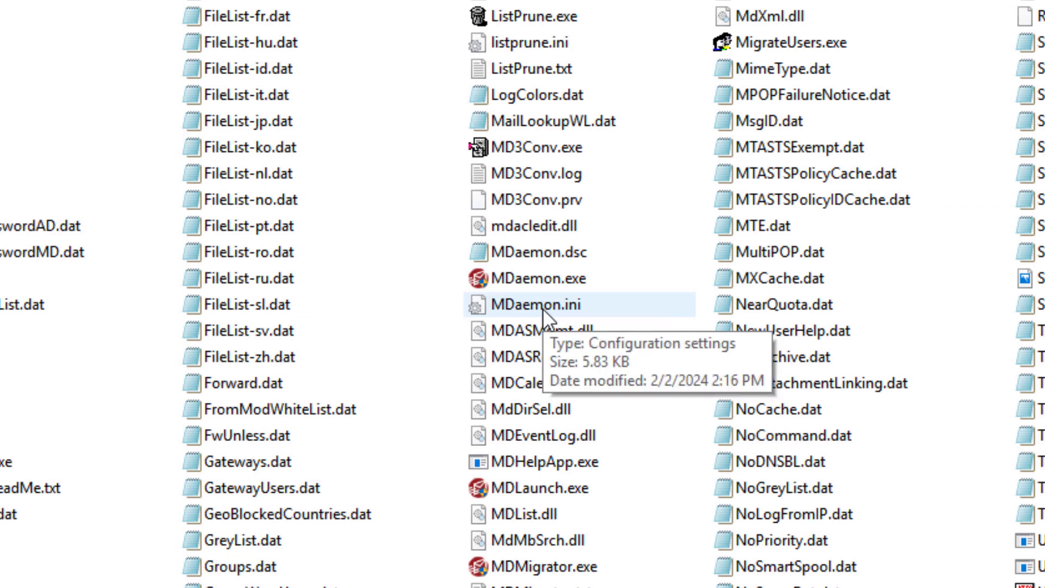
{"action": "double_click", "coordinate": [544, 308]}
{"action": "key", "text": "Return"}
{"action": "key", "text": "Return"}
{"action": "key", "text": "Up"}
{"action": "key", "text": "Up"}
{"action": "type", "text": "[AUTH]"}
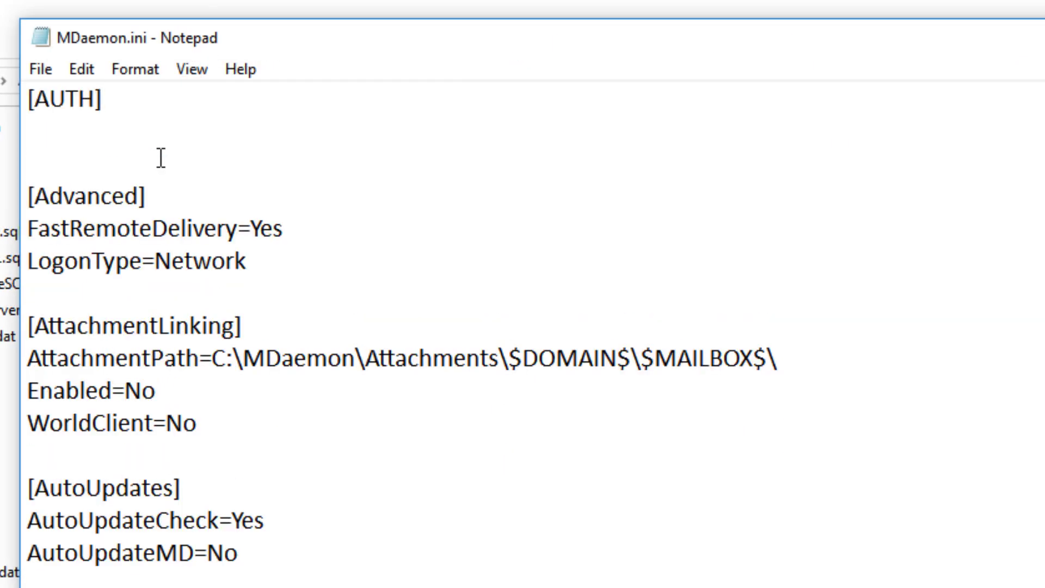
Add ISPAUTHUsePasswords=Yes under [AUTH] and save MDaemon.ini
{"action": "key", "text": "Return"}
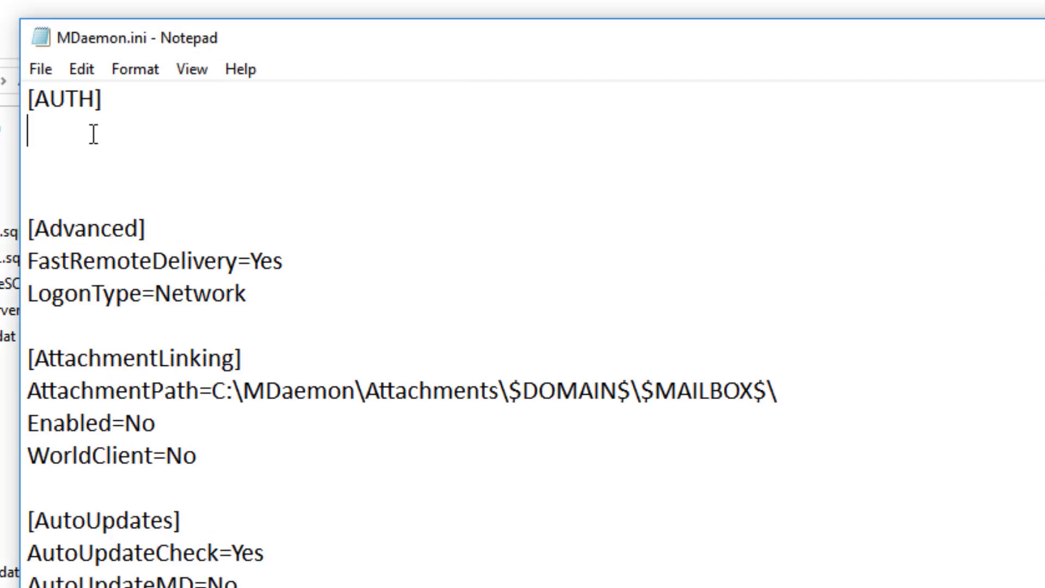
{"action": "key", "text": "ctrl+v"}
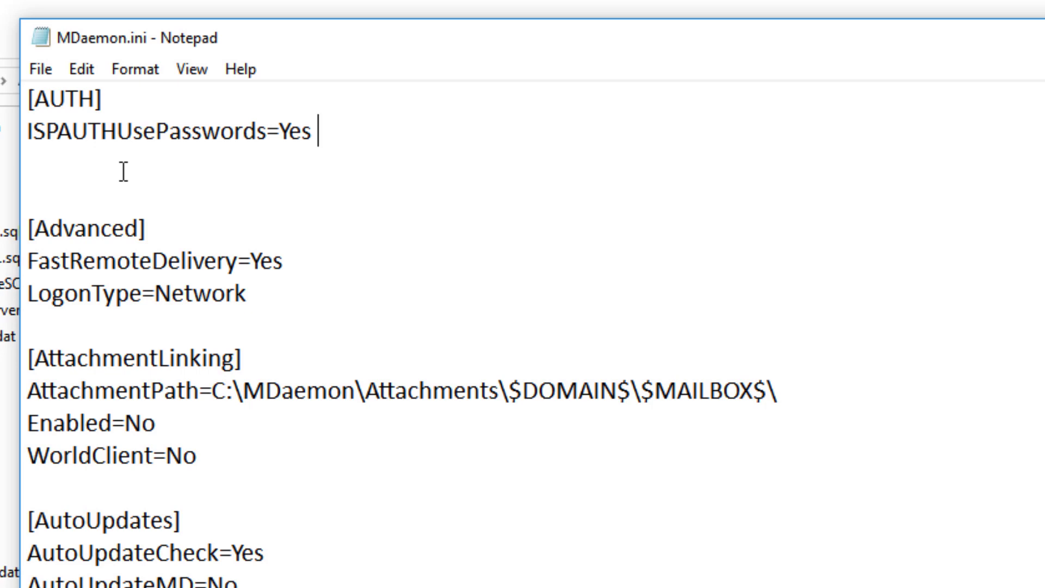
{"action": "left_click", "coordinate": [43, 70]}
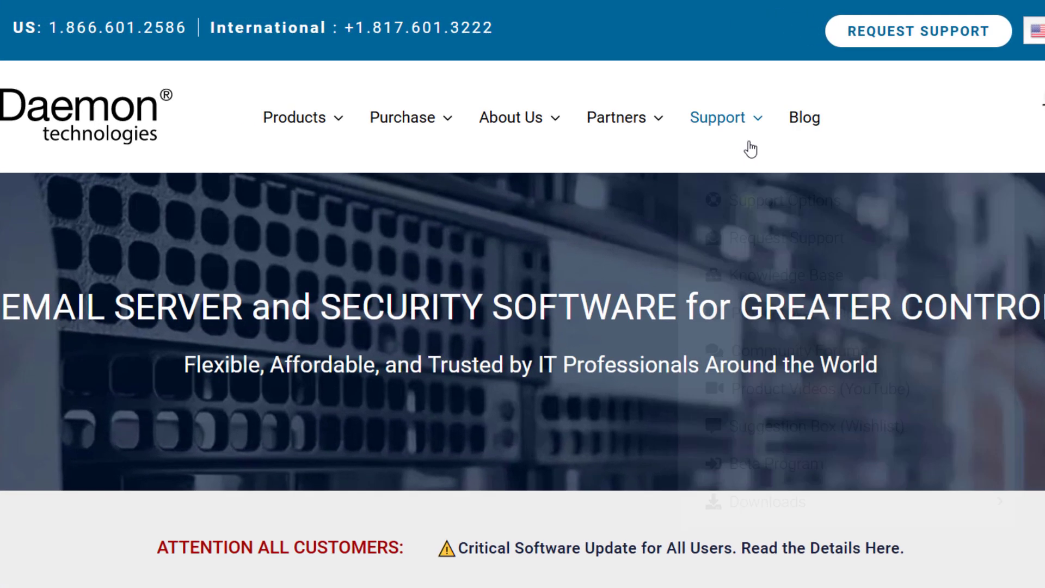
Go to Product Web Help from the MDaemon website's Support menu
{"action": "mouse_move", "coordinate": [724, 127]}
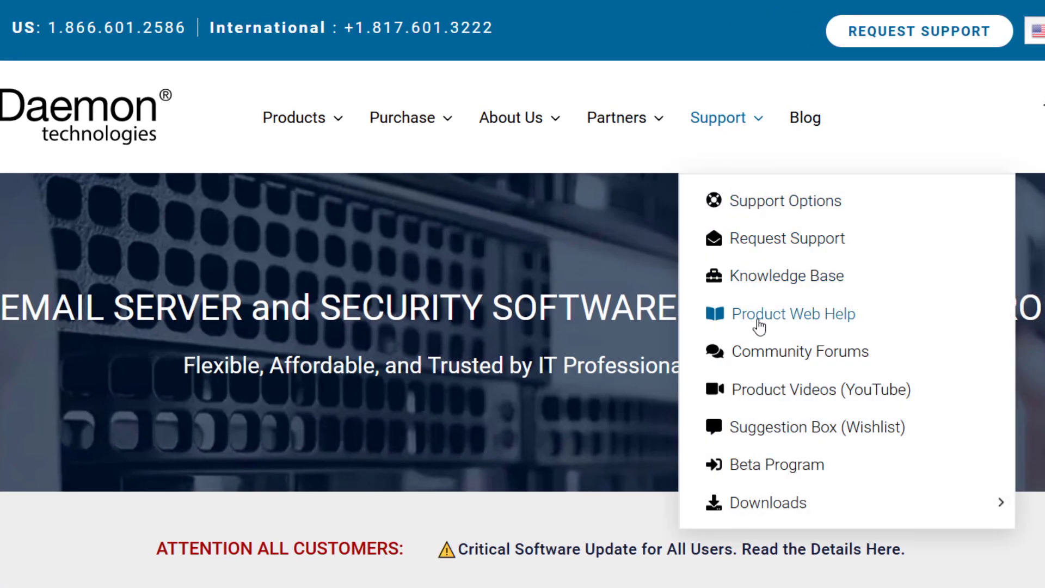
{"action": "left_click", "coordinate": [759, 324]}
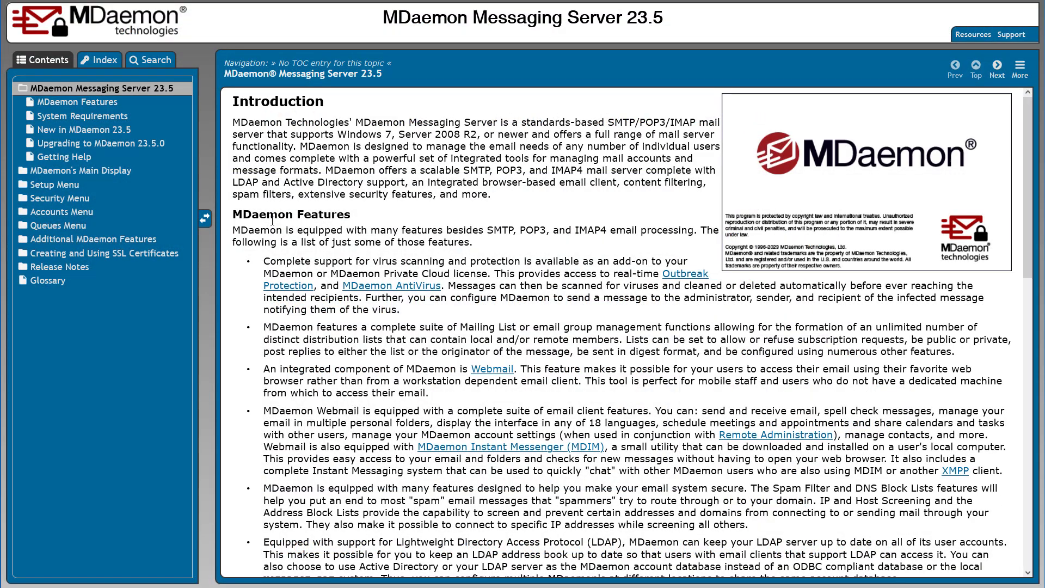